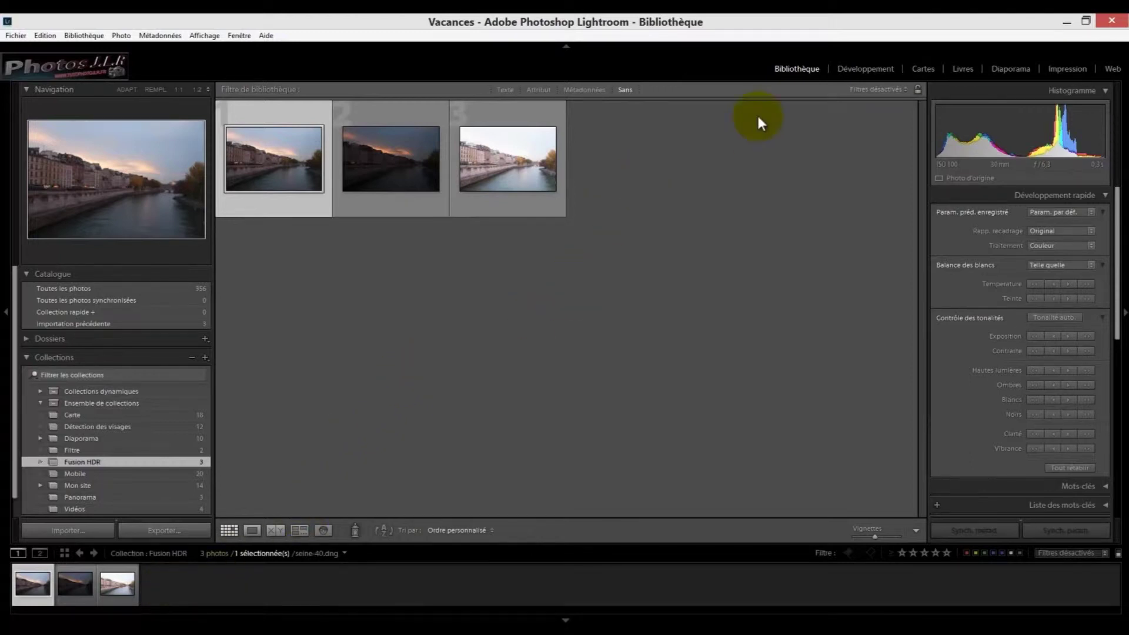
# Step: Switch to Développement and select all three bracketed Seine photos in the filmstrip
pyautogui.click(865, 69)
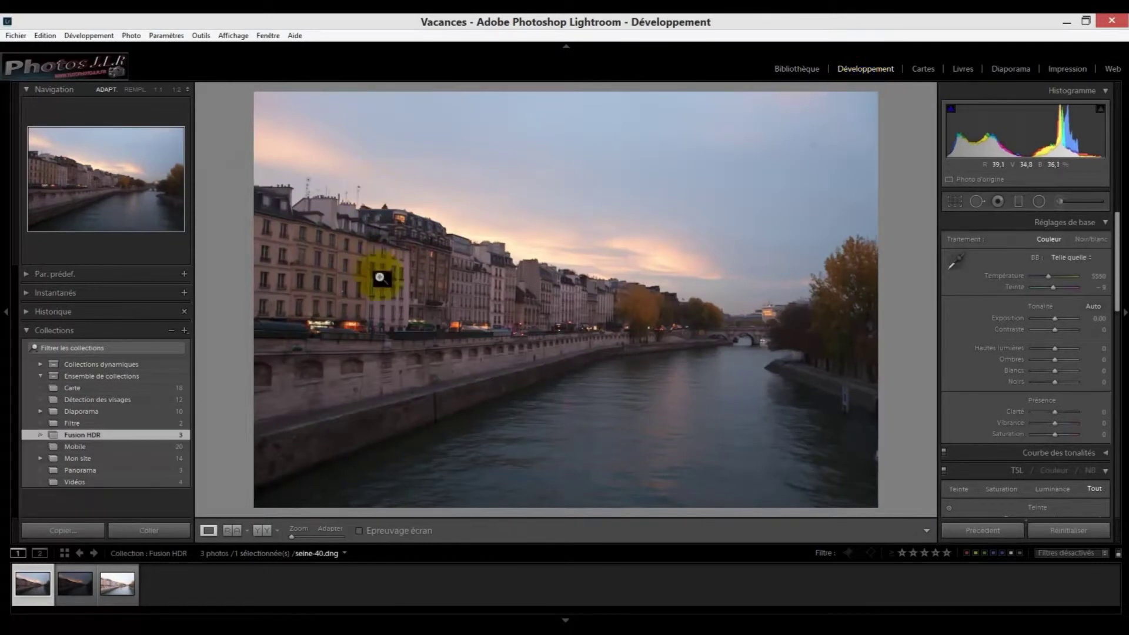
pyautogui.click(118, 582)
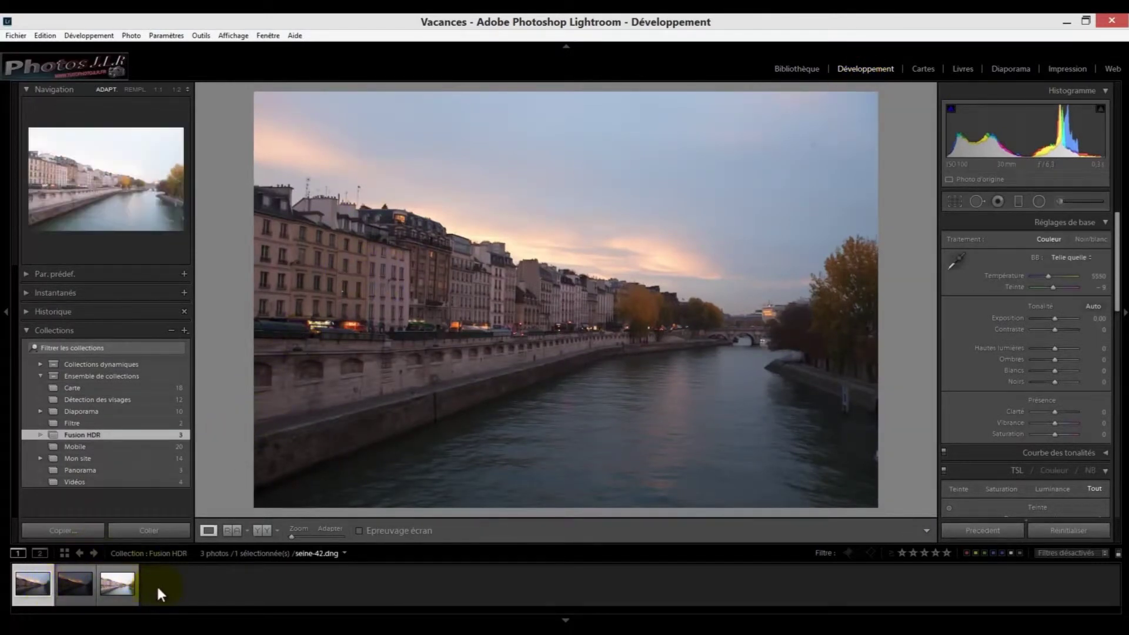
pyautogui.keyDown('shift'); pyautogui.click(122, 596); pyautogui.keyUp('shift')
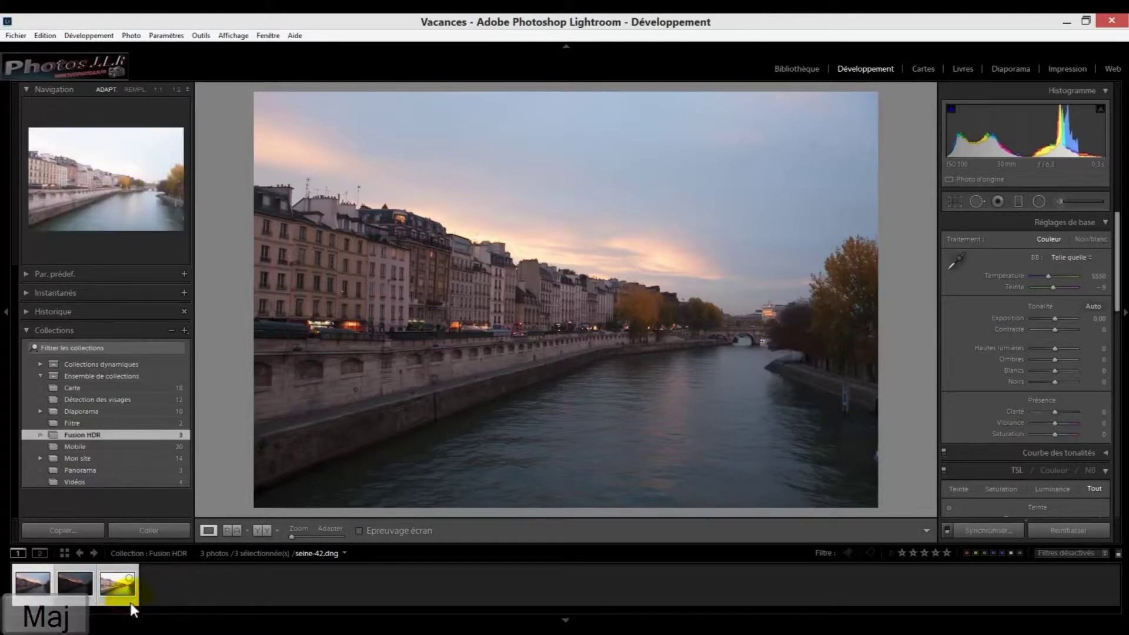
pyautogui.click(118, 604)
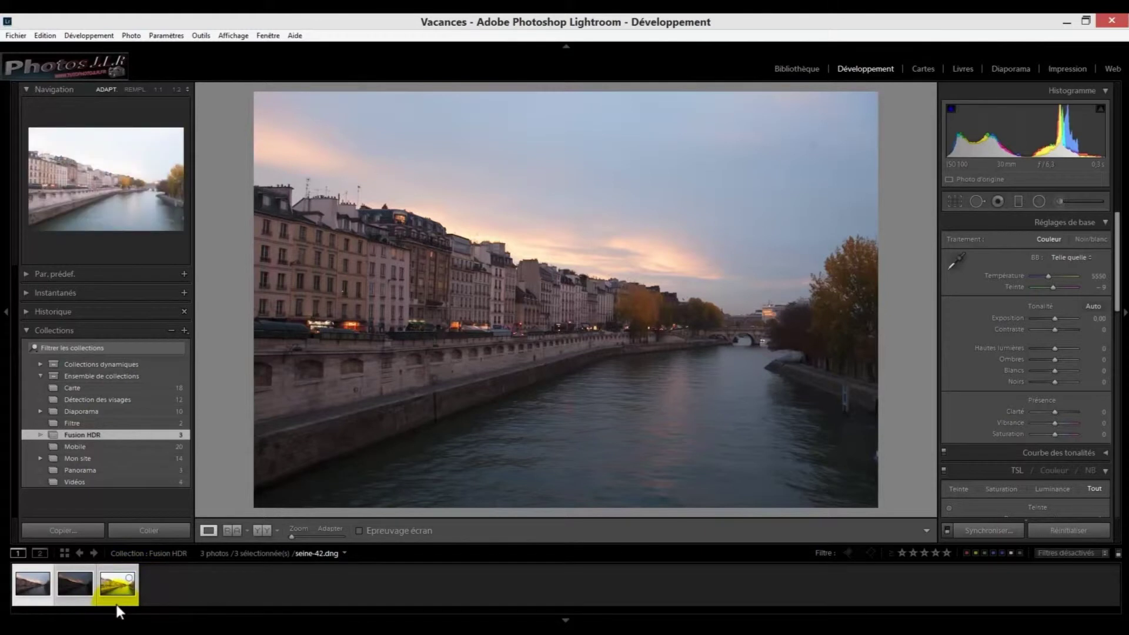
pyautogui.click(361, 396)
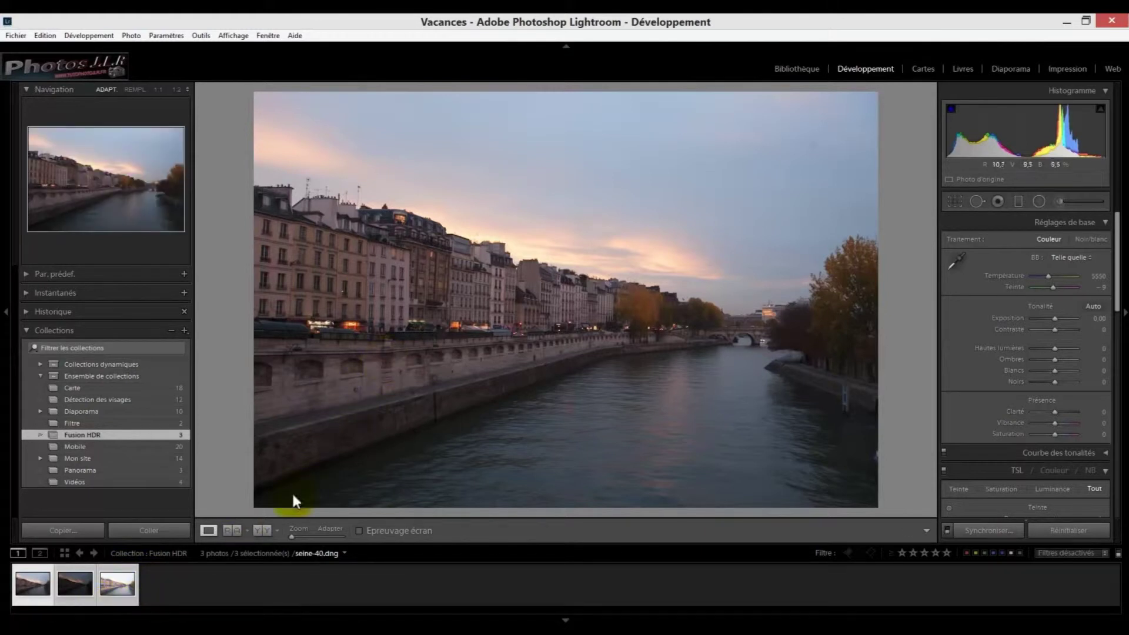
pyautogui.click(122, 602)
# Step: Start a Fusion de photos > HDR merge of the three selected Seine brackets
pyautogui.rightClick(122, 602)
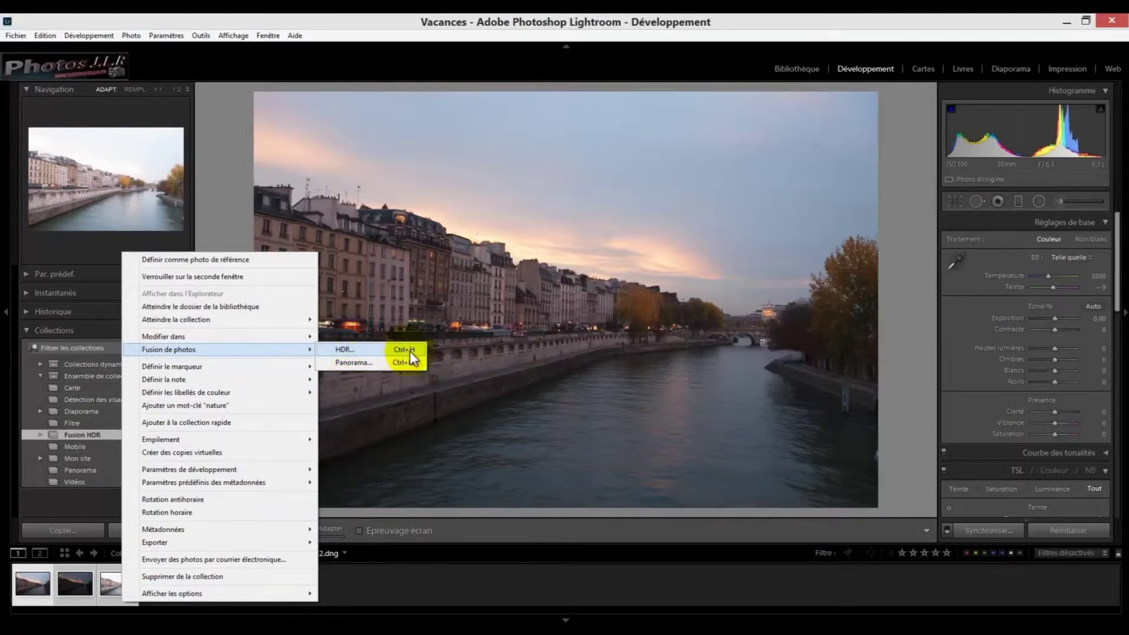
pyautogui.moveTo(168, 349)
pyautogui.click(130, 37)
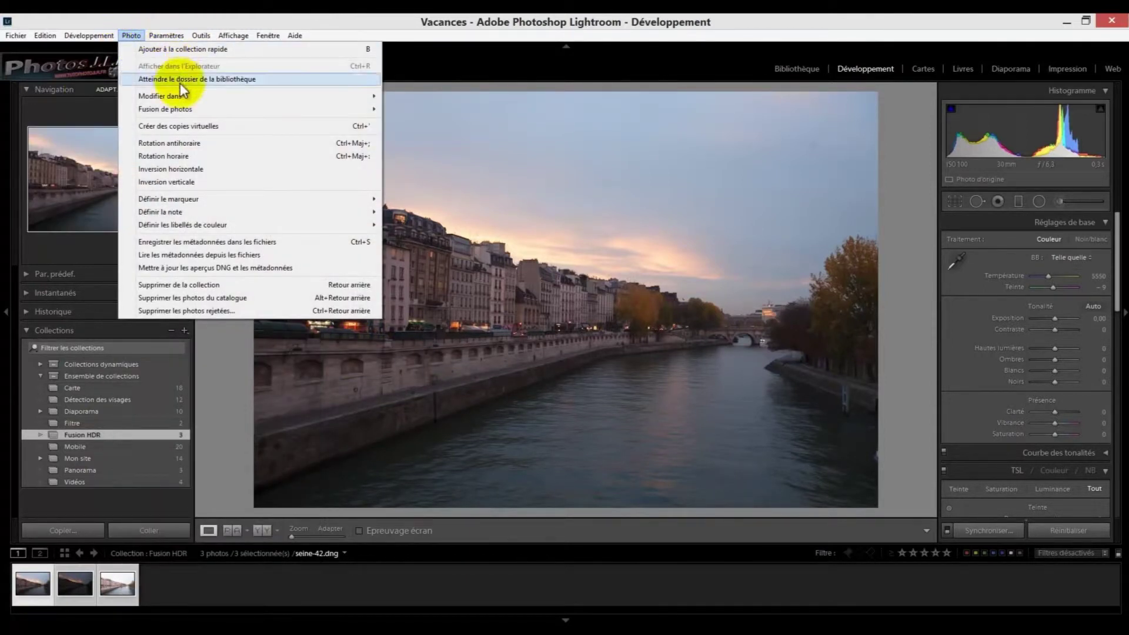
pyautogui.moveTo(165, 108)
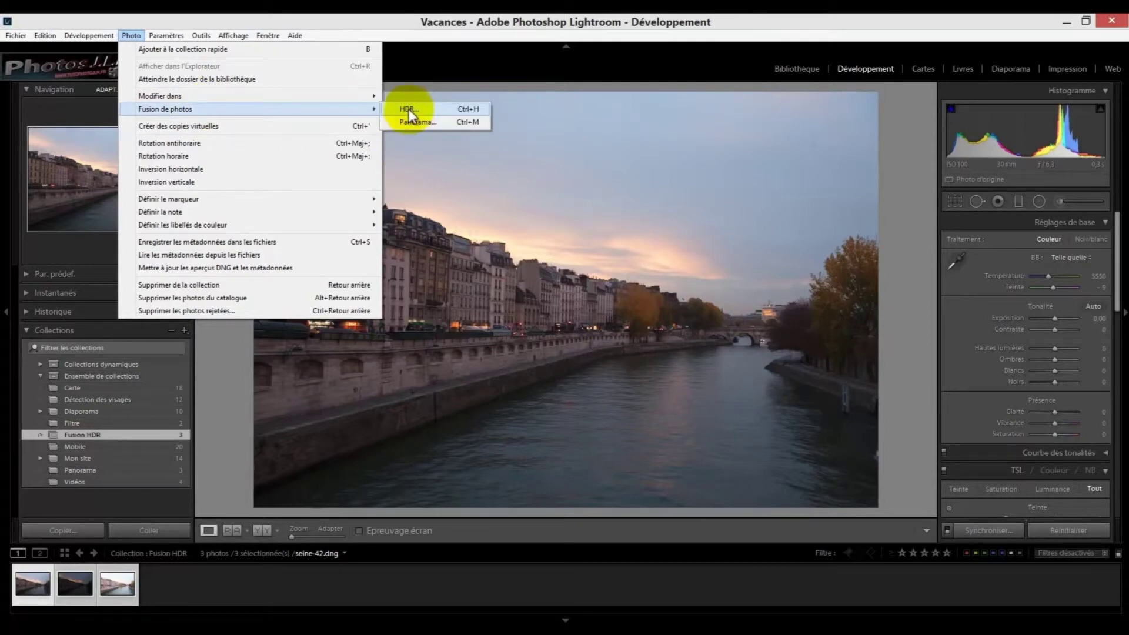
pyautogui.click(410, 113)
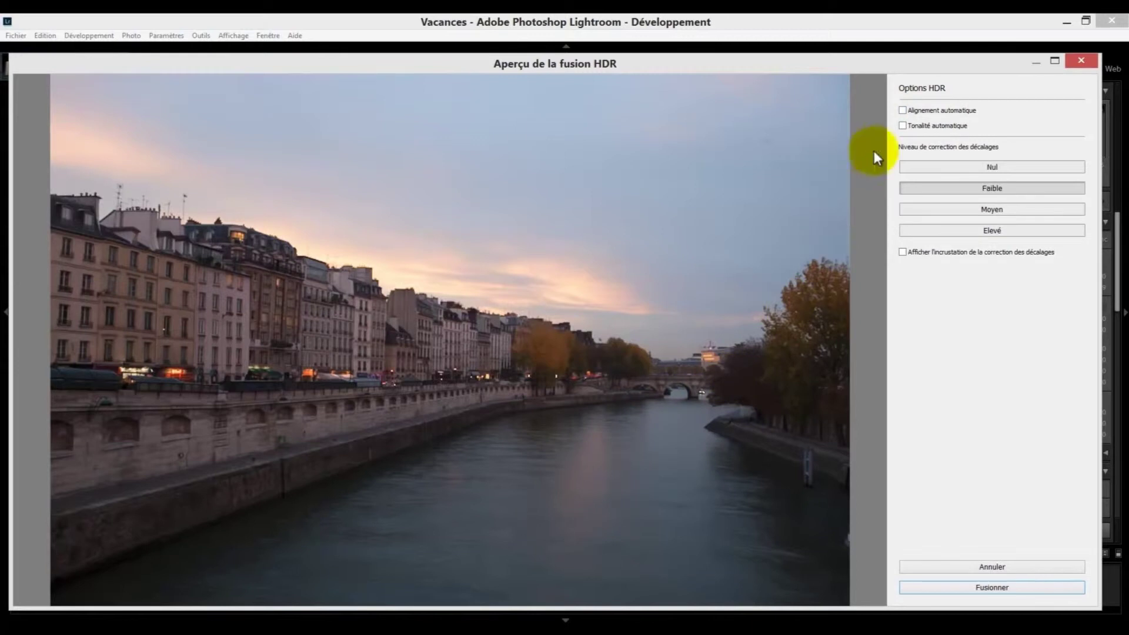
# Step: Enable Alignement automatique and Tonalité automatique, with deghosting set to Nul
pyautogui.click(904, 111)
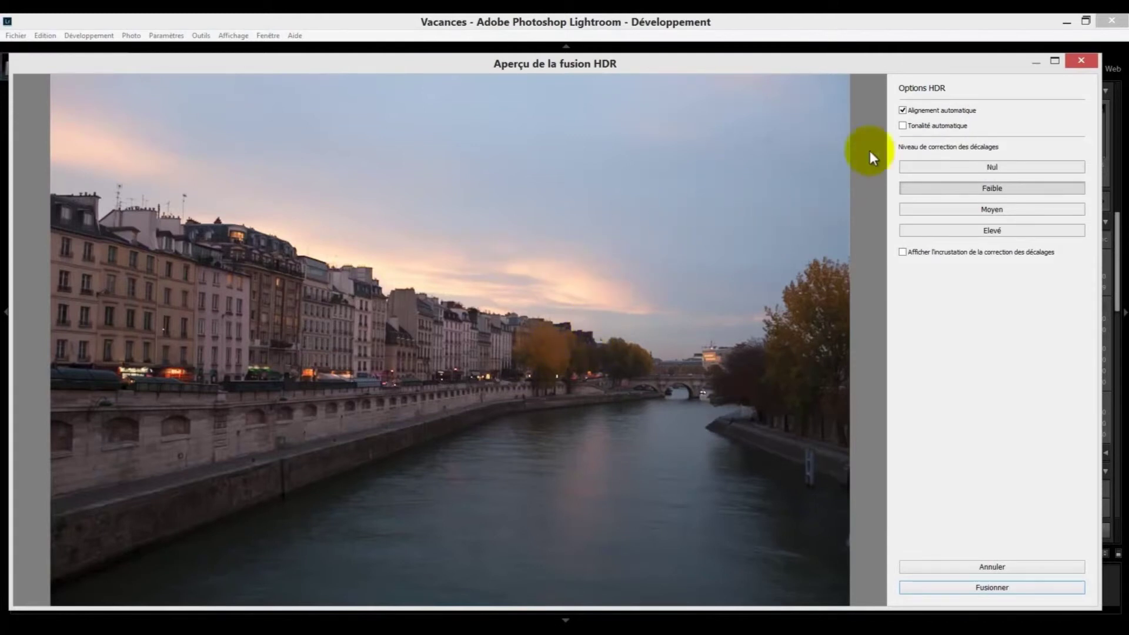
pyautogui.click(902, 126)
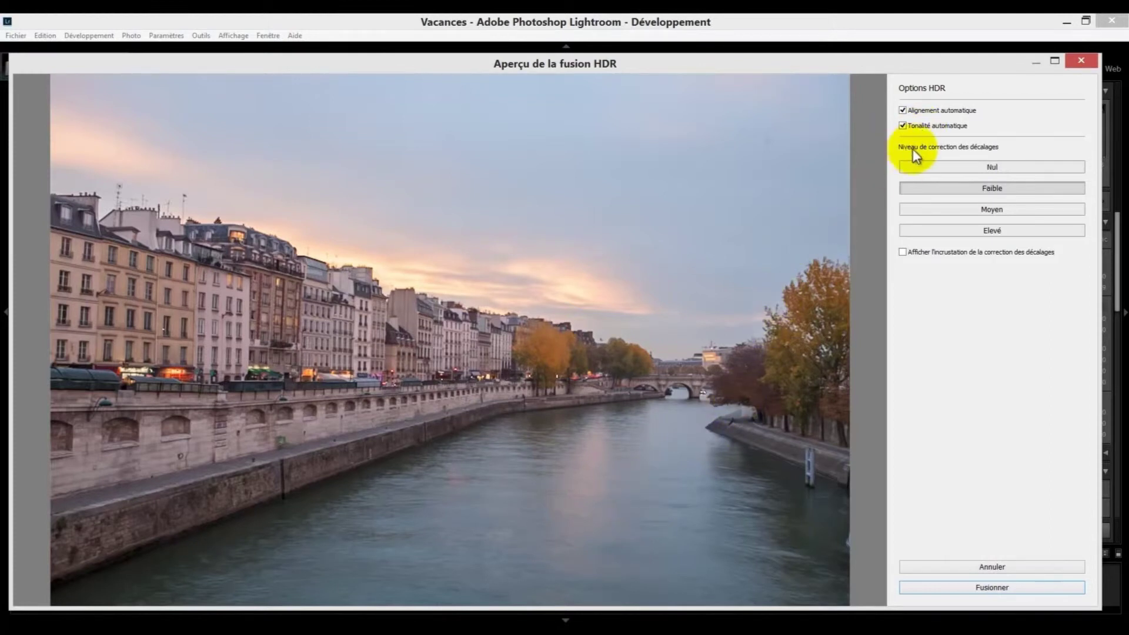
pyautogui.click(962, 168)
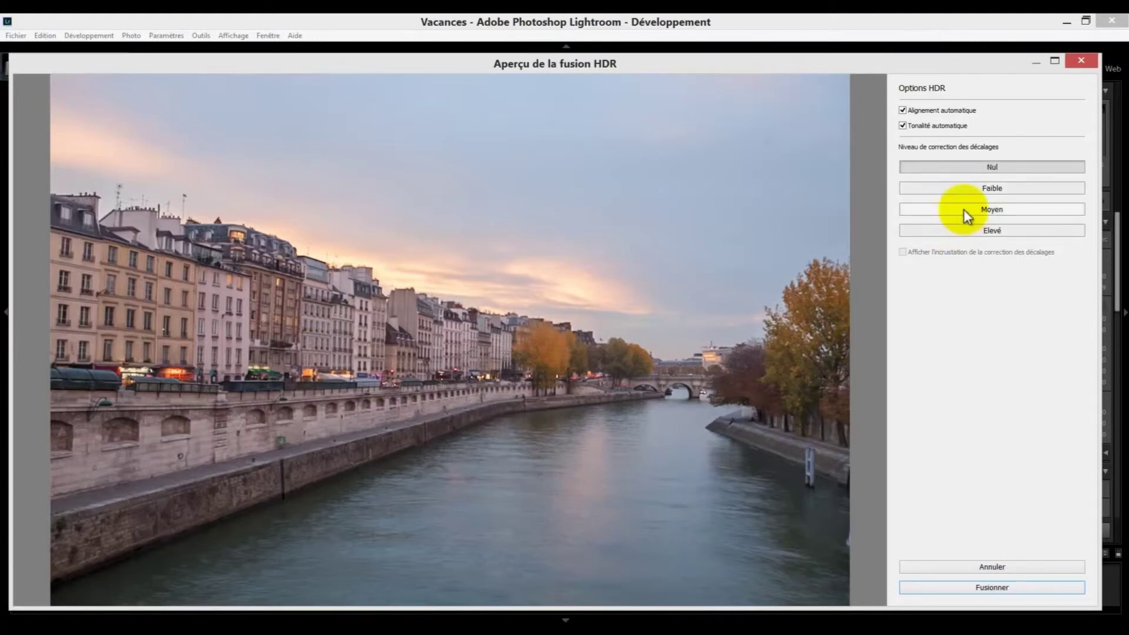
pyautogui.click(964, 210)
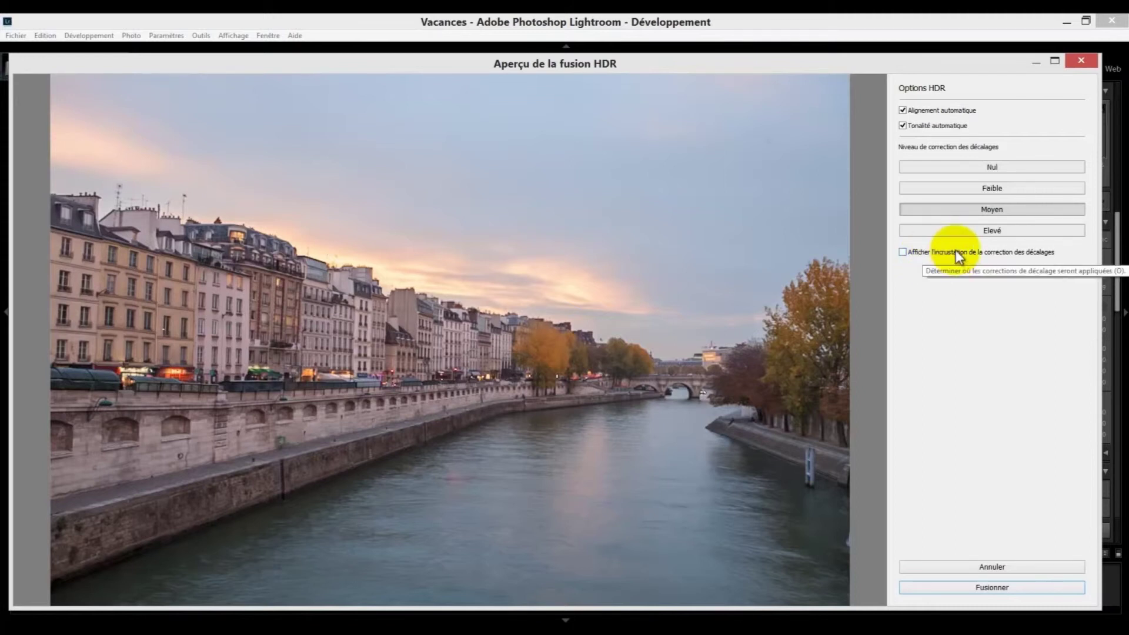
pyautogui.click(902, 252)
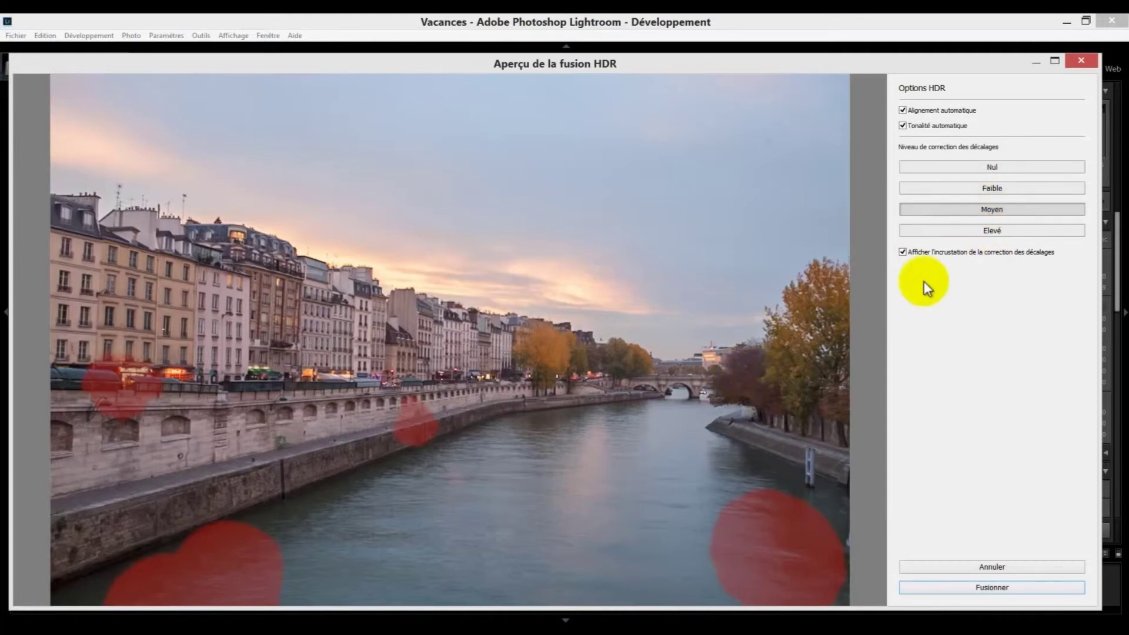
pyautogui.click(959, 229)
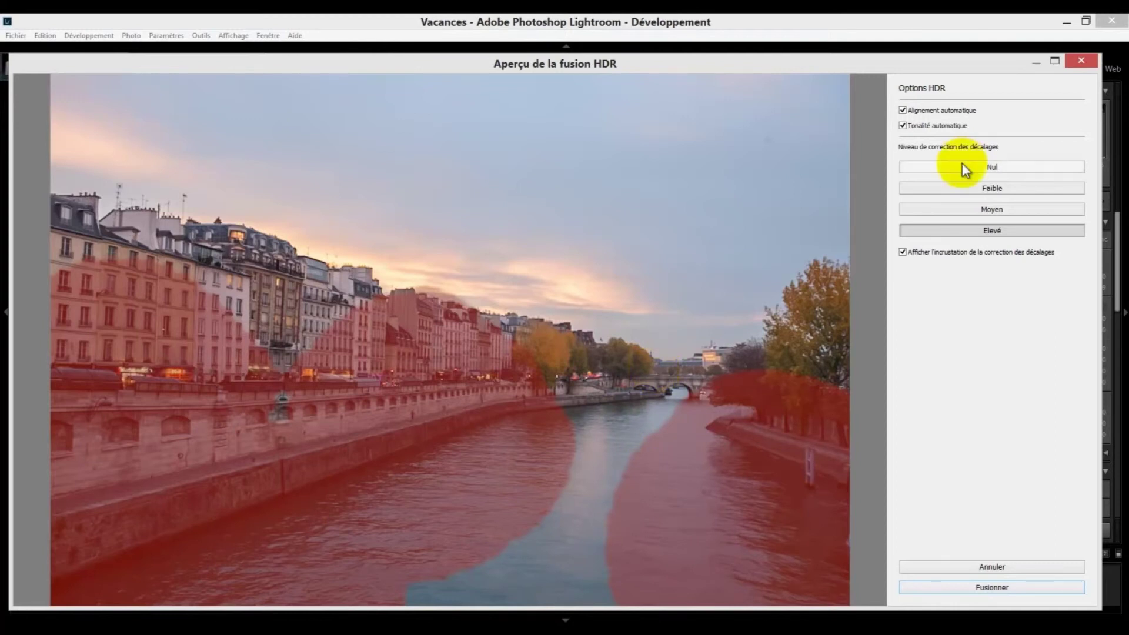
pyautogui.click(904, 253)
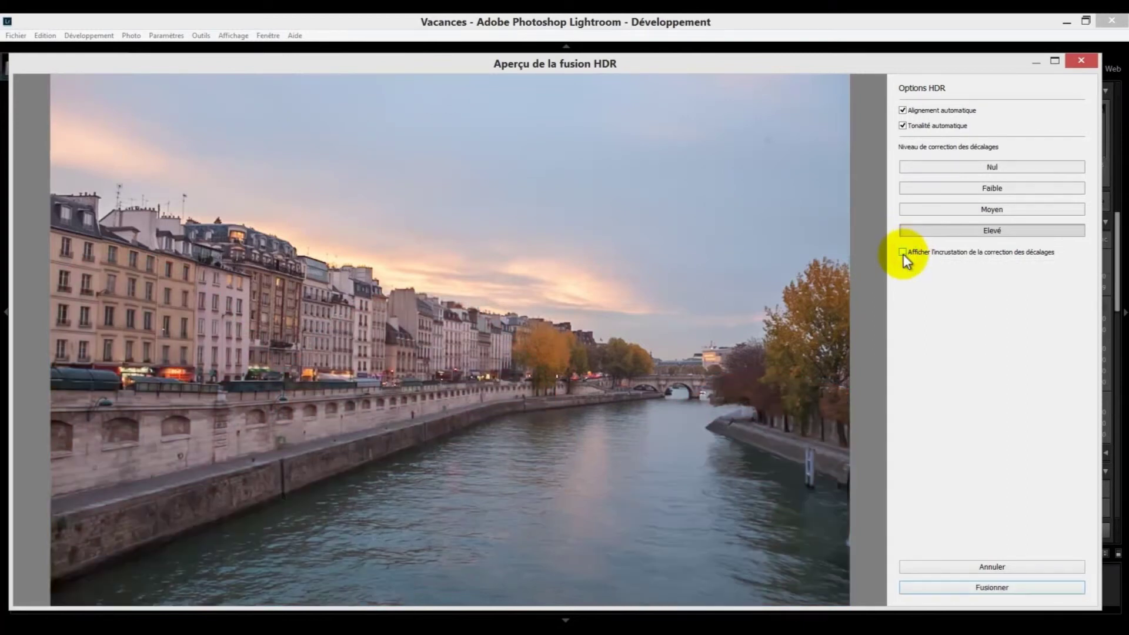
pyautogui.click(957, 167)
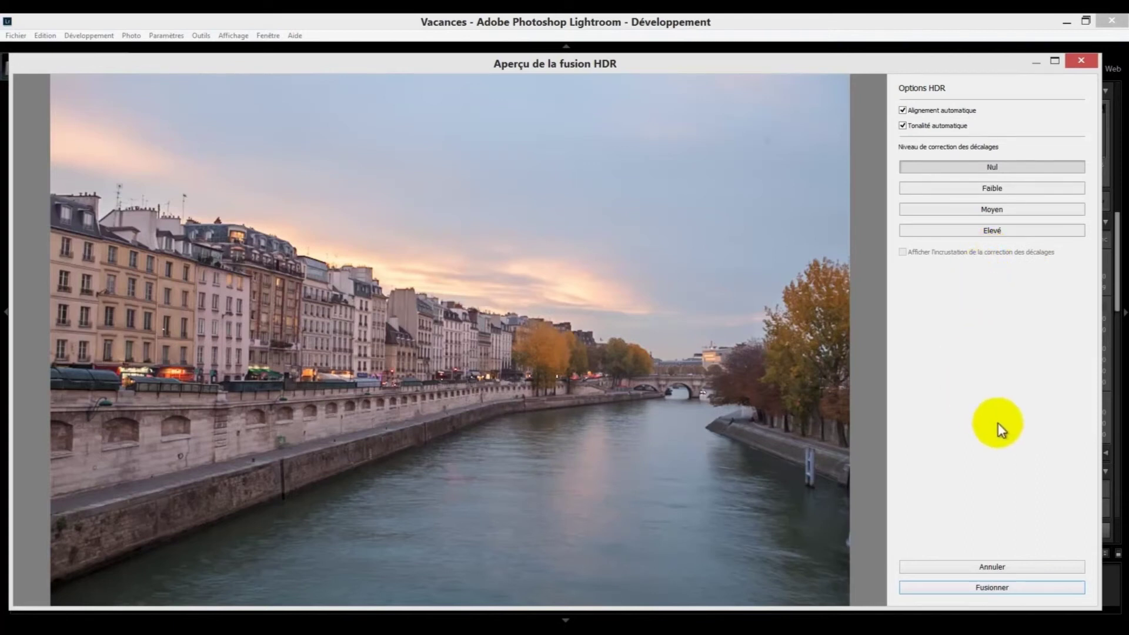
# Step: Merge the brackets into seine-41-HDR.dng and select only that new HDR photo
pyautogui.click(992, 588)
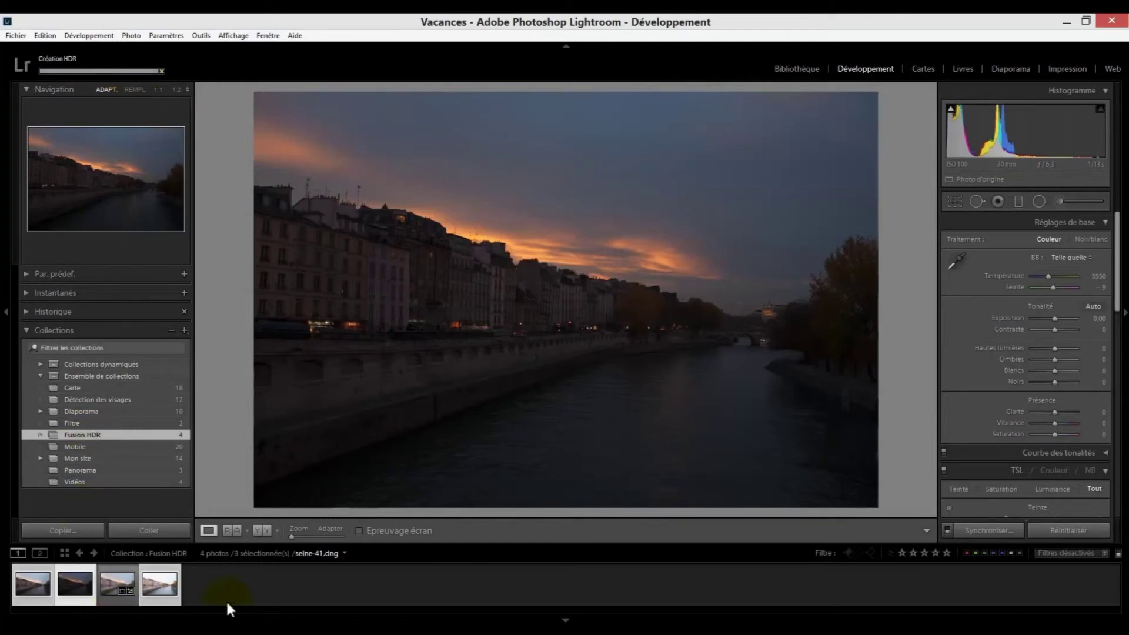
pyautogui.click(84, 585)
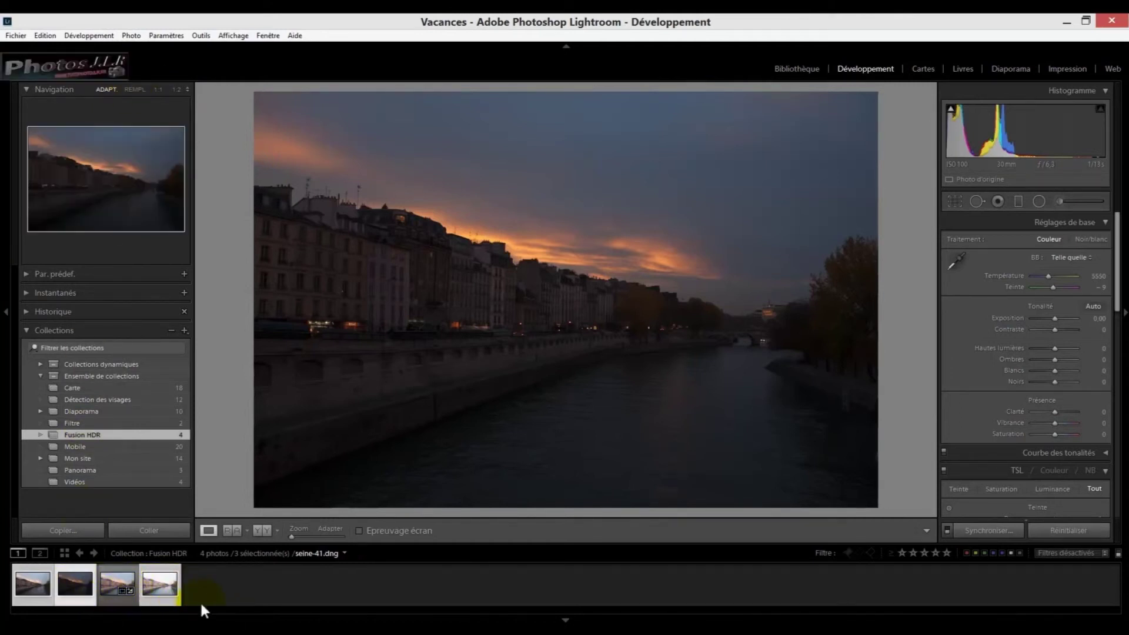
pyautogui.click(116, 588)
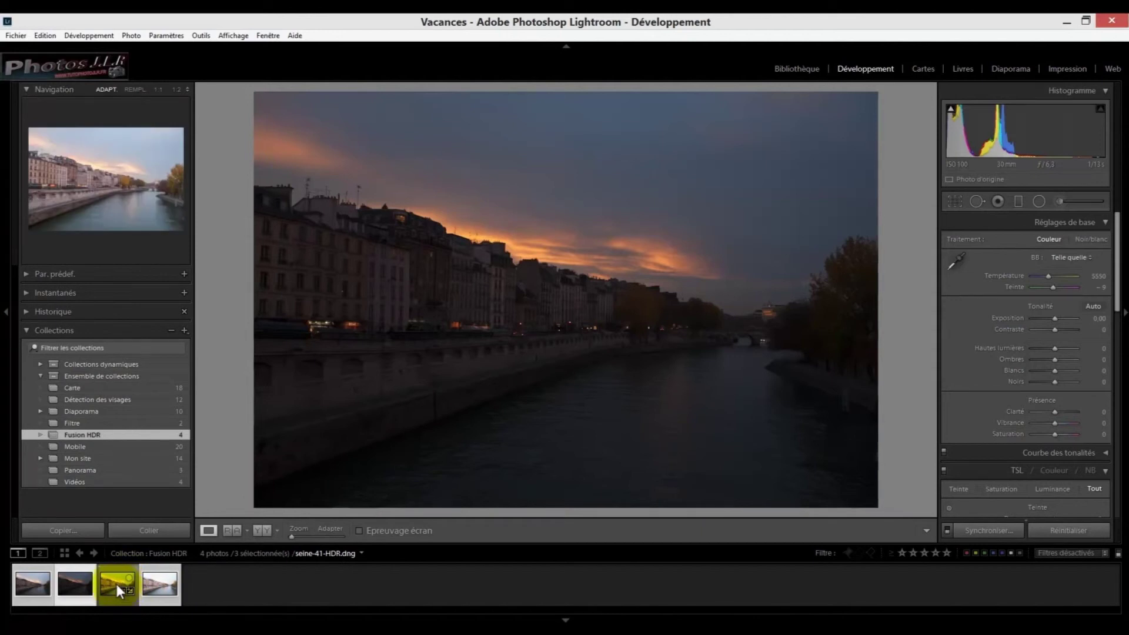
pyautogui.click(117, 583)
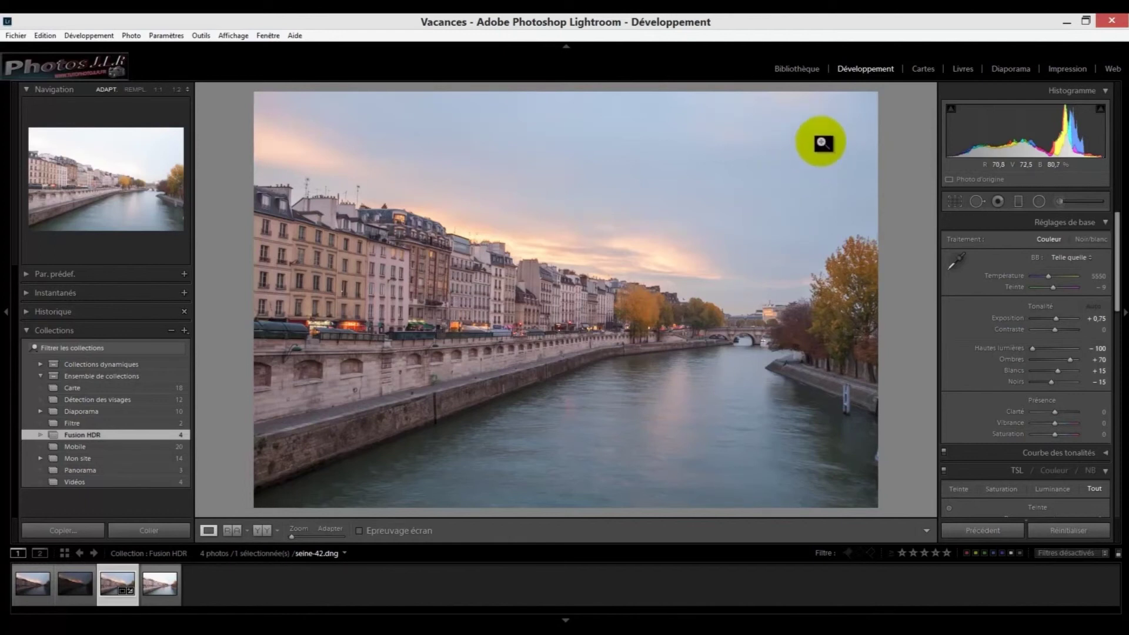
# Step: Remove a spot in the upper-right sky with a size-75 Dupliquer spot removal brush
pyautogui.click(977, 201)
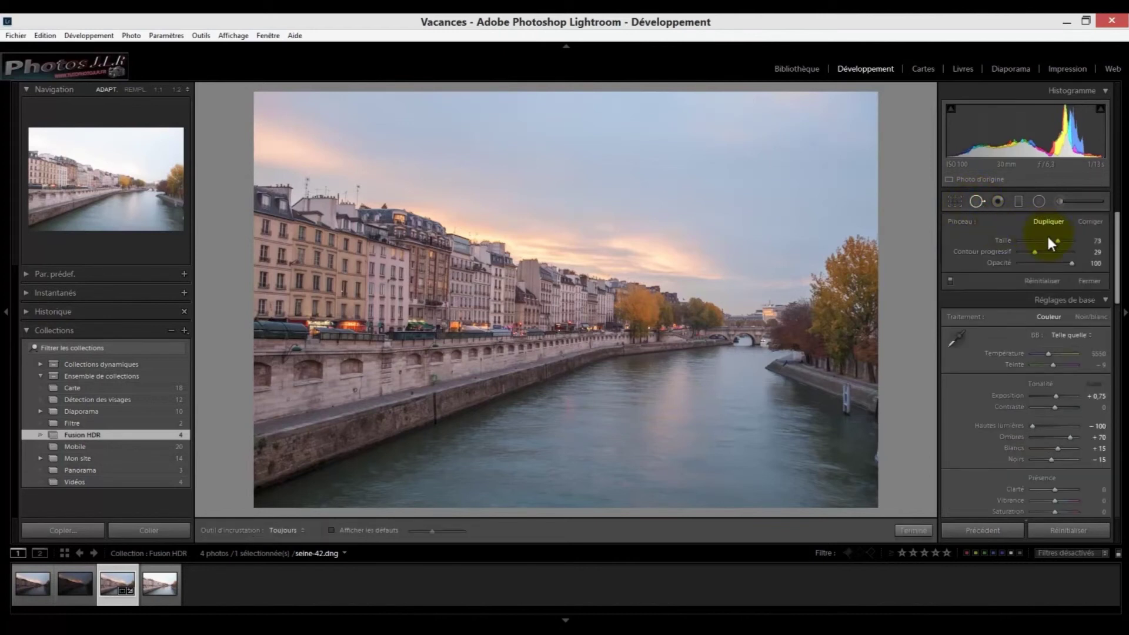
pyautogui.moveTo(1056, 242); pyautogui.dragTo(1059, 241)
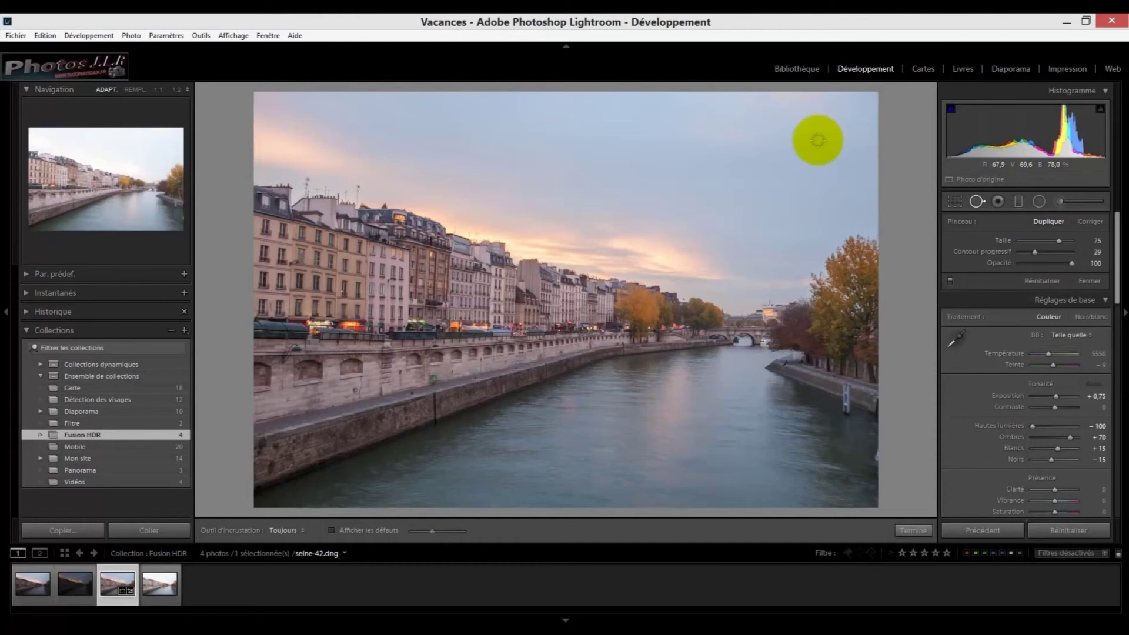
pyautogui.click(816, 145)
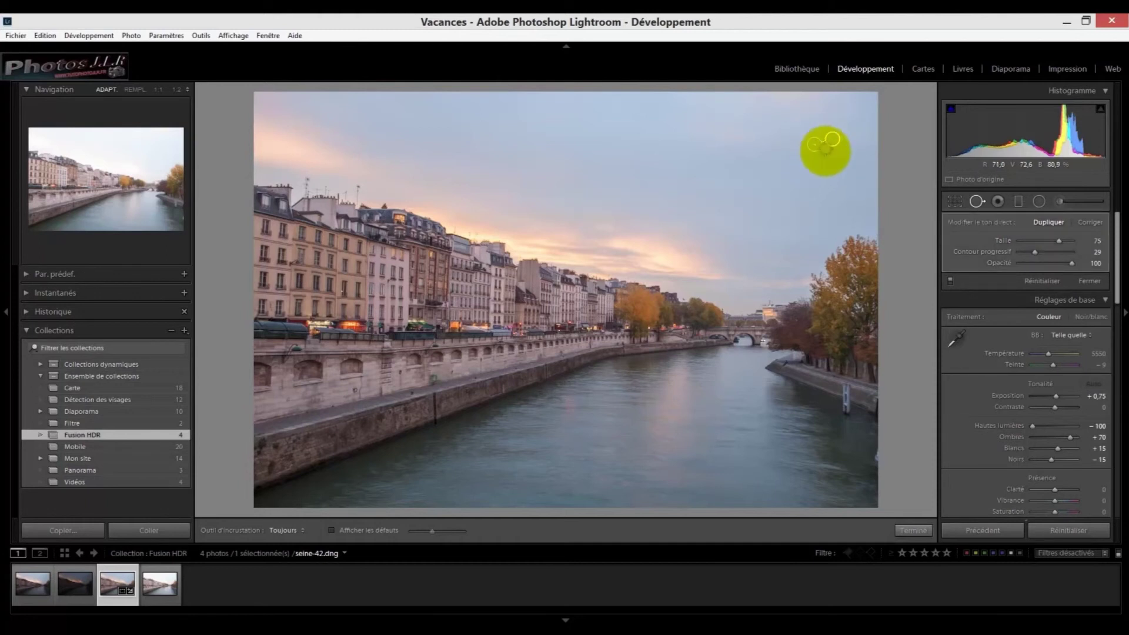
pyautogui.press('Return')
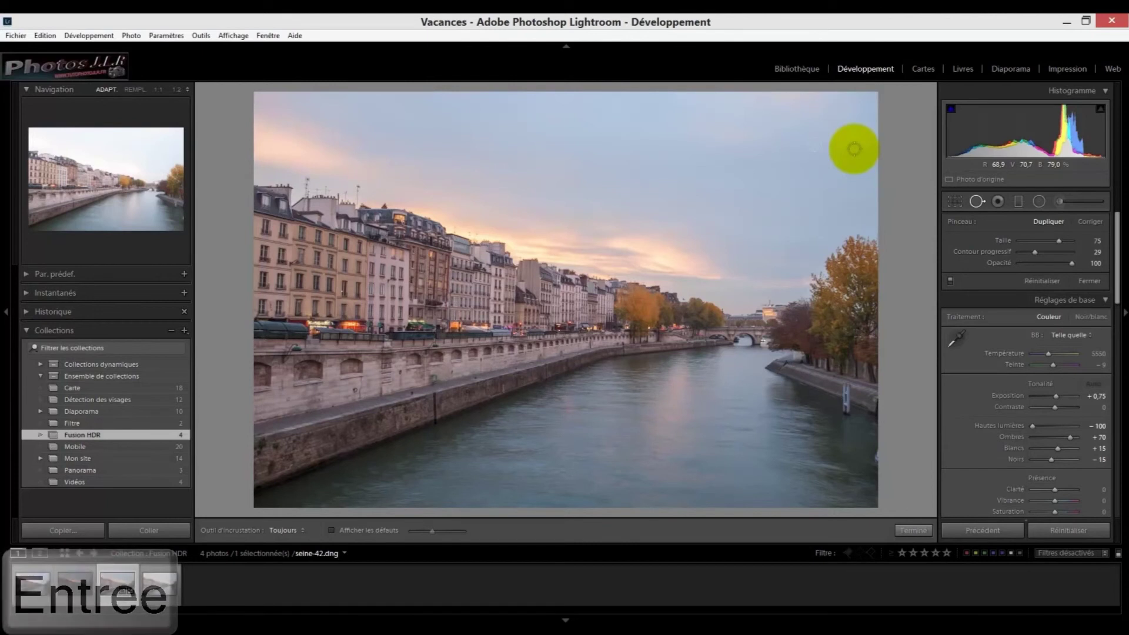
pyautogui.press('Escape')
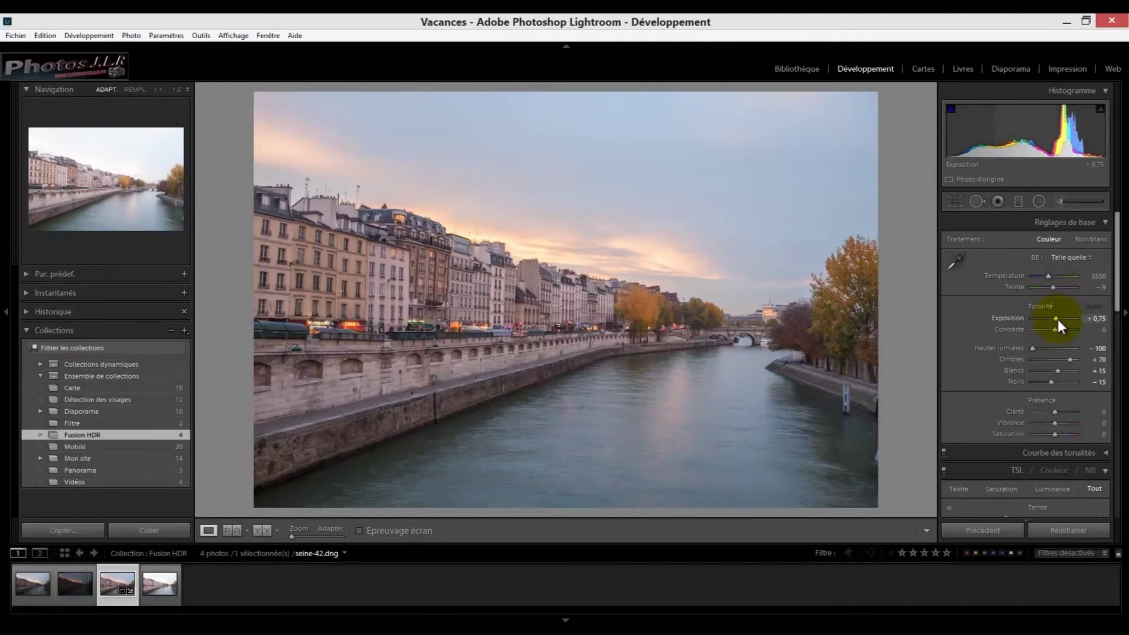
# Step: Reset Exposition to 0 and raise Clarté to +55 in Réglages de base
pyautogui.moveTo(1056, 320); pyautogui.dragTo(1050, 316)
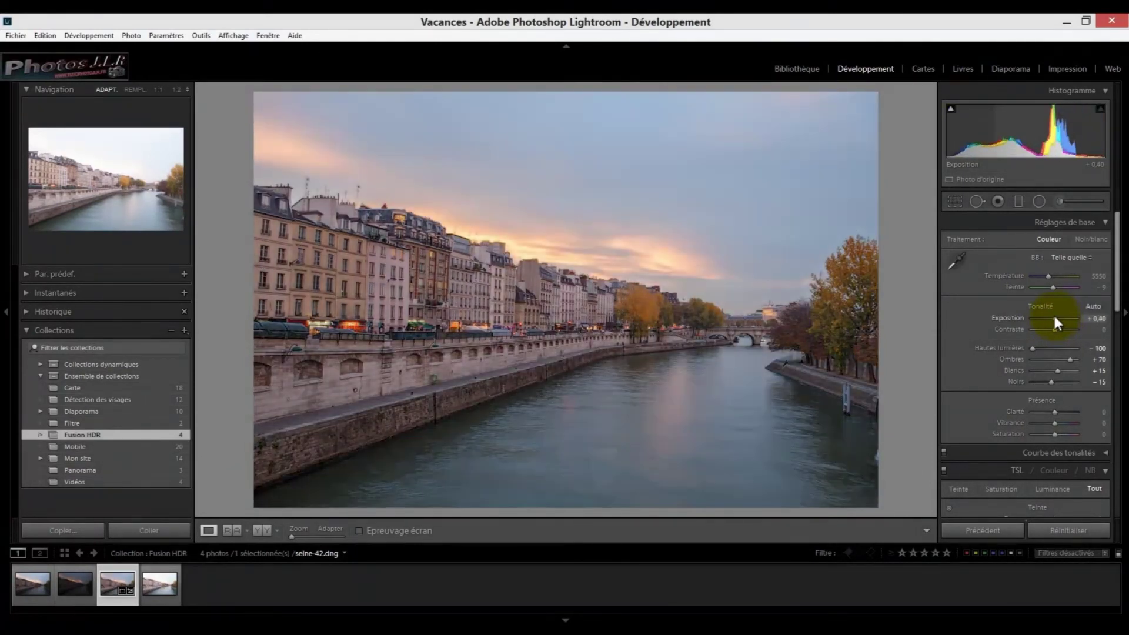
pyautogui.doubleClick(1053, 318)
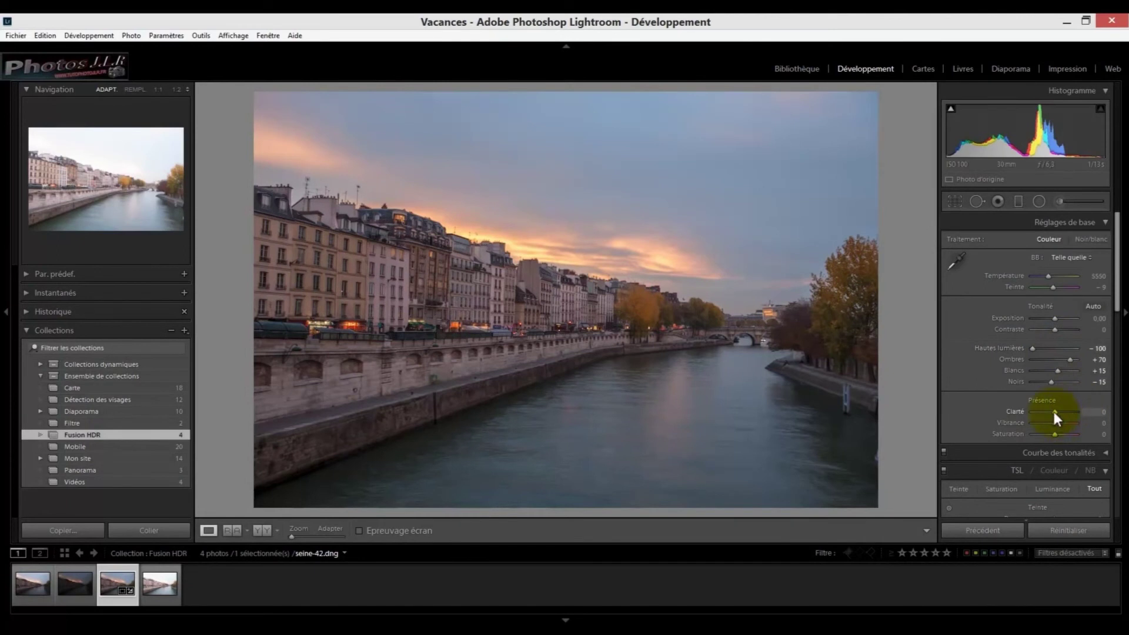
pyautogui.moveTo(1054, 411); pyautogui.dragTo(1067, 420)
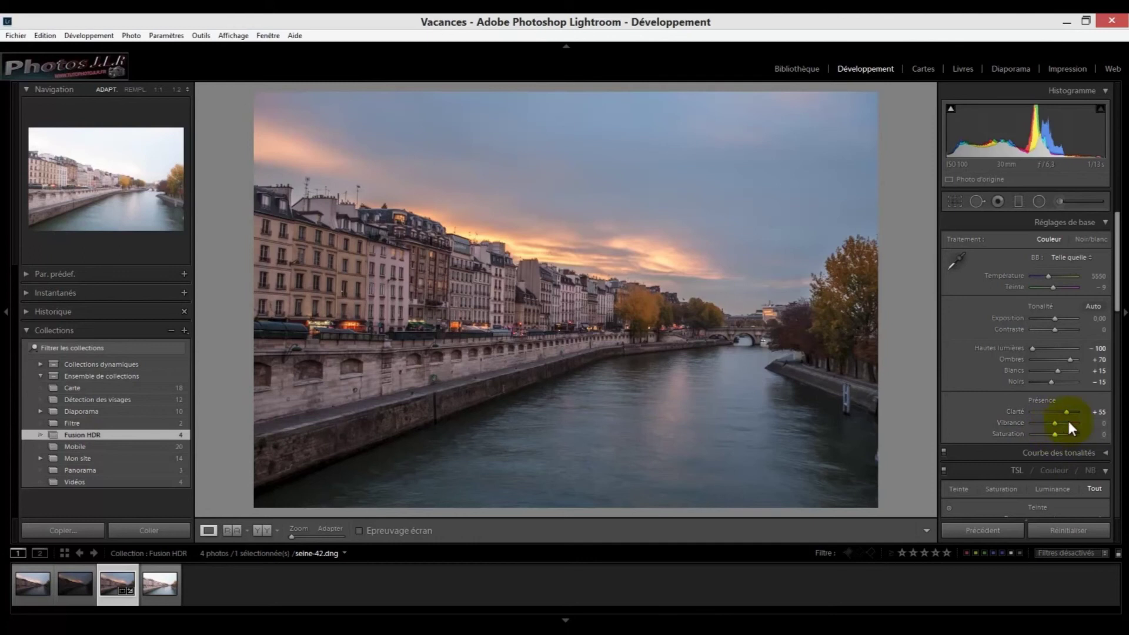
pyautogui.moveTo(1120, 297); pyautogui.dragTo(1119, 432)
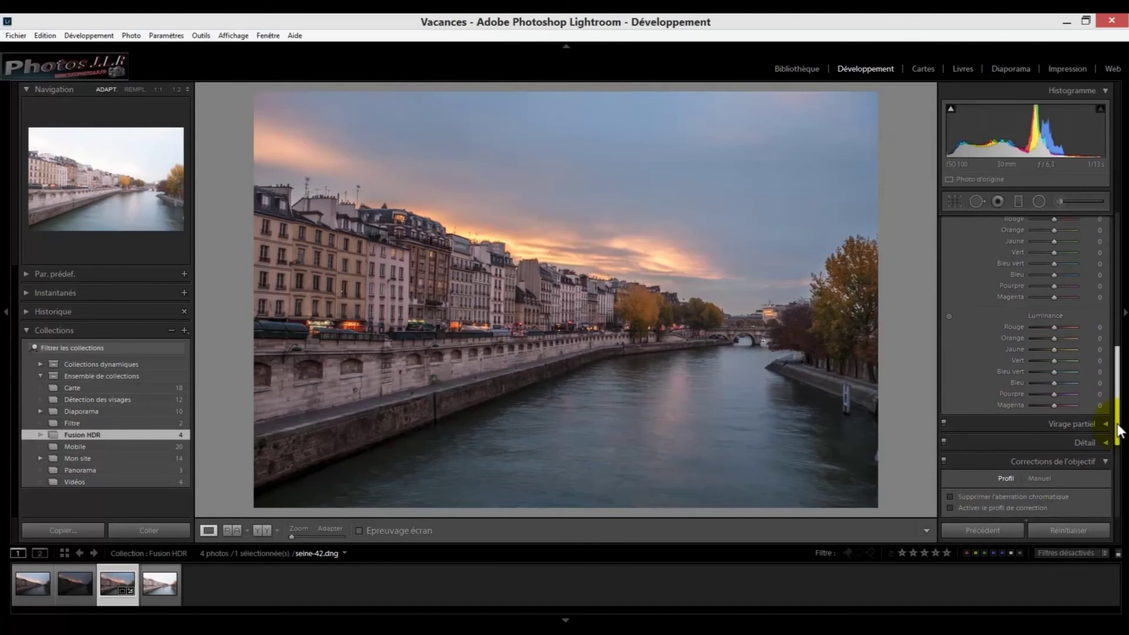